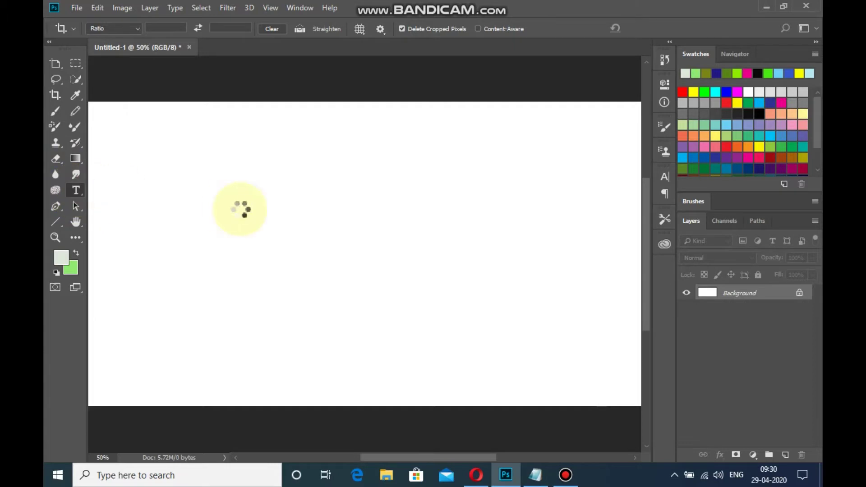
Add the text "TAMIL" in capitals to the upper part of the white canvas.
left_click(240, 208)
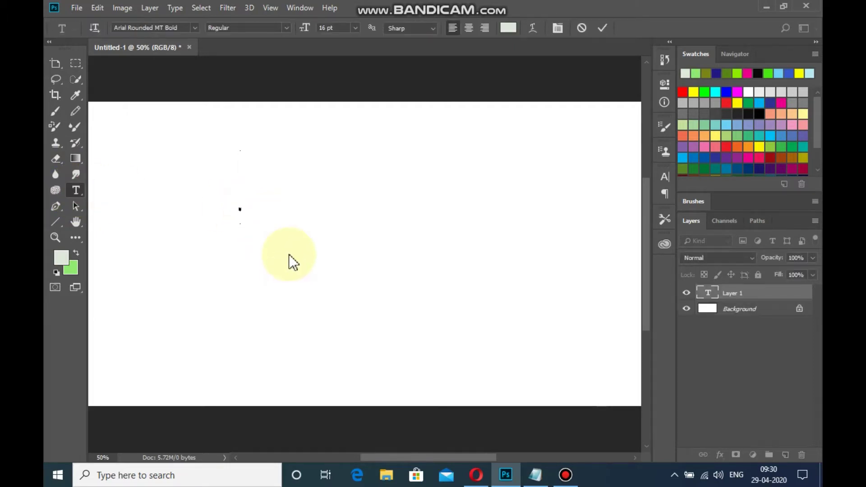
type("tam")
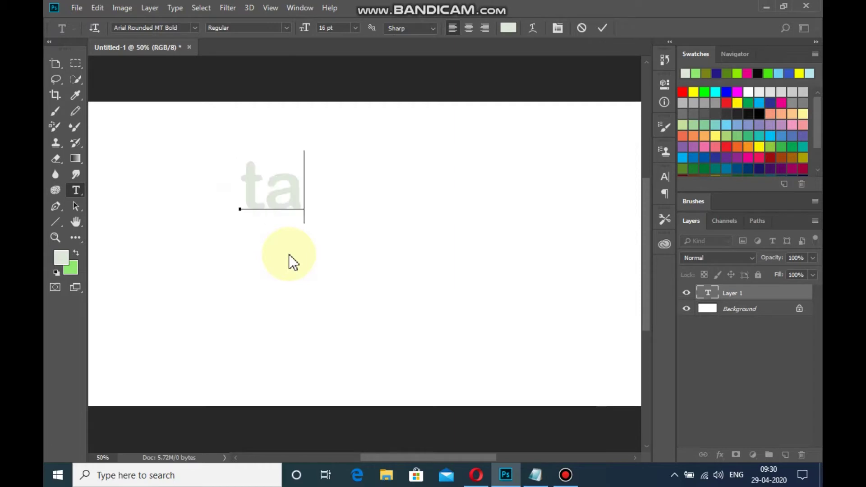
key("BackSpace")
key("BackSpace")
key("BackSpace")
type("TAMIL")
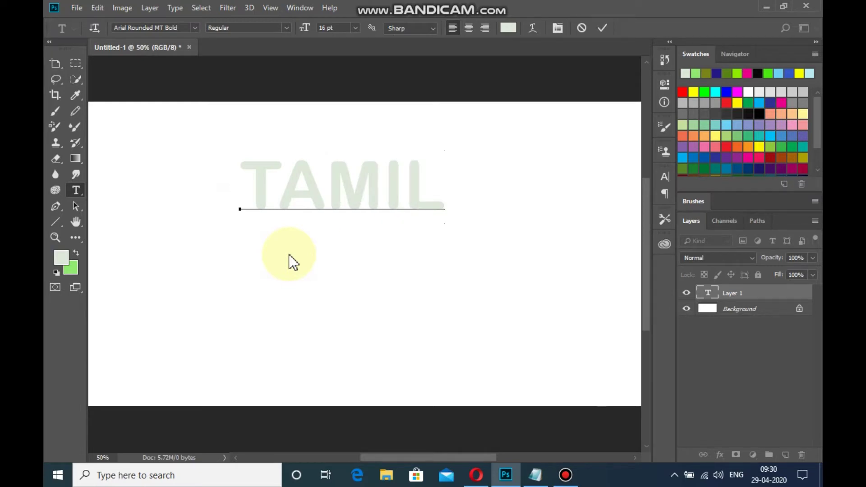
left_click(70, 269)
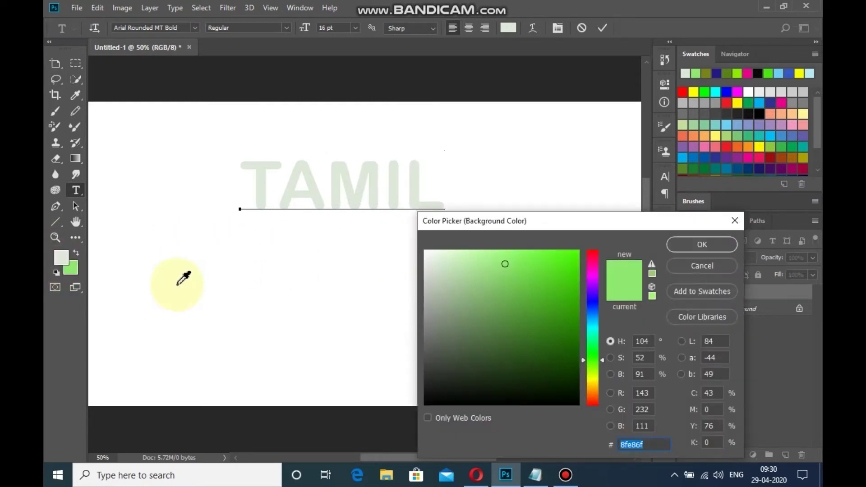
left_click(539, 267)
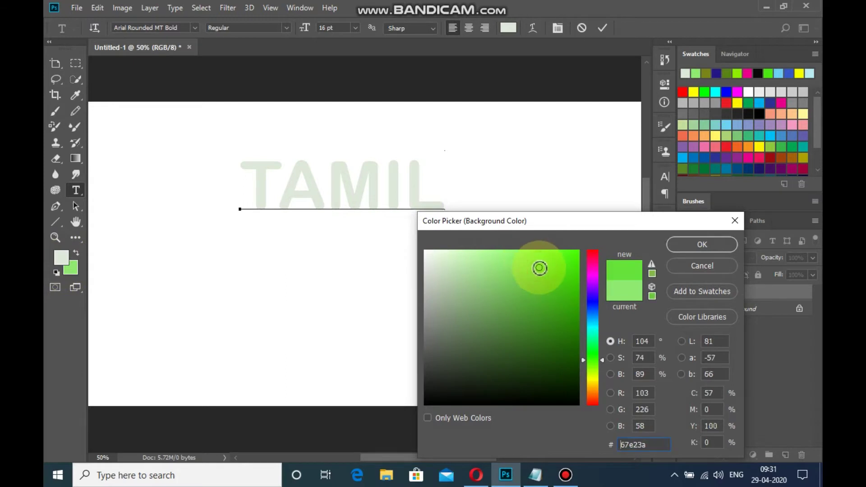
left_click(62, 256)
left_click(732, 221)
Set the foreground colour to bright green #51d920 and apply it to the whole TAMIL text.
left_click(62, 259)
left_click(556, 272)
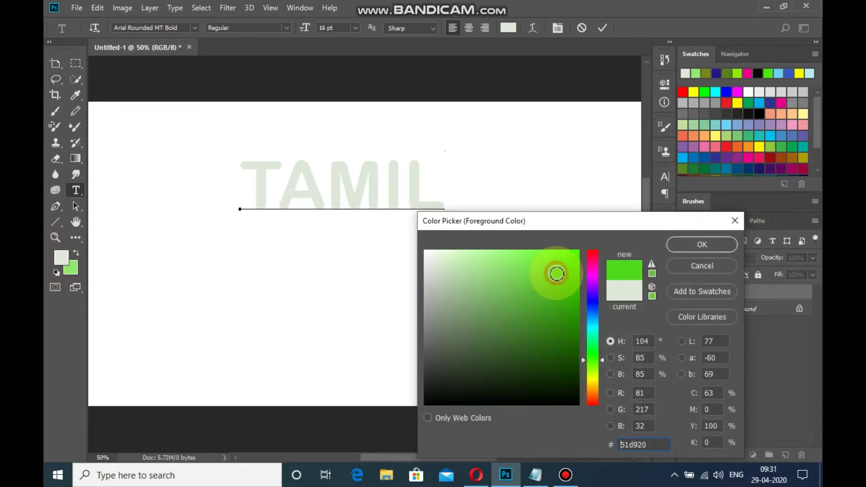
left_click(690, 247)
left_click_drag(455, 193, 430, 193)
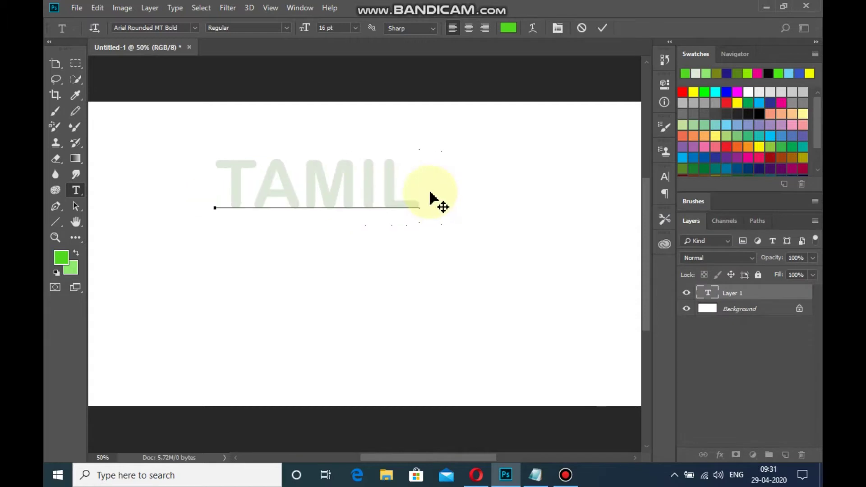
key("ctrl+a")
left_click(63, 257)
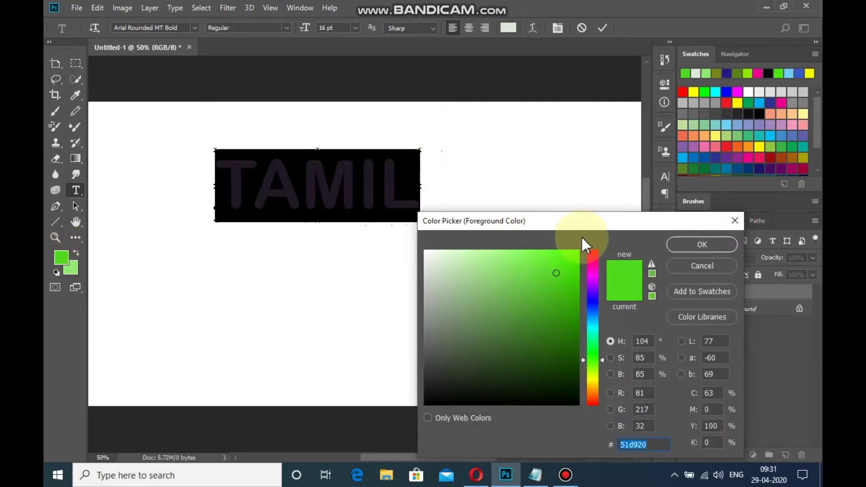
left_click(686, 247)
left_click(318, 194)
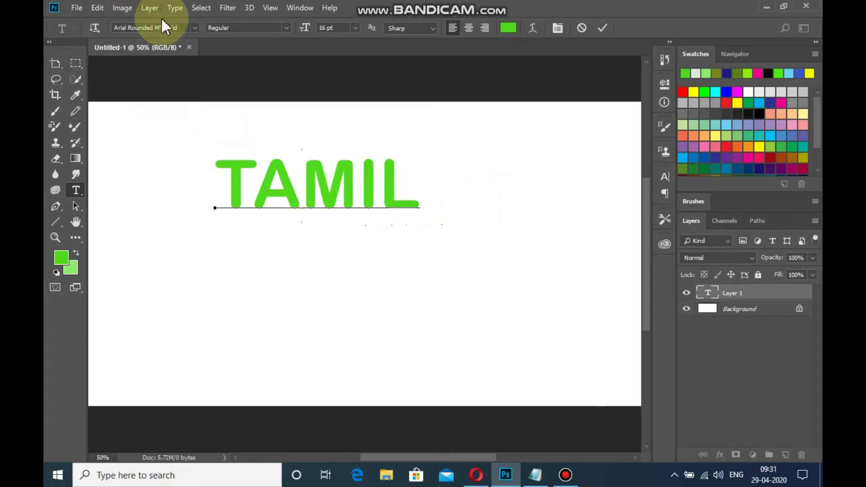
Change the font of the whole TAMIL text to Rosewood Std and commit the text.
left_click(193, 27)
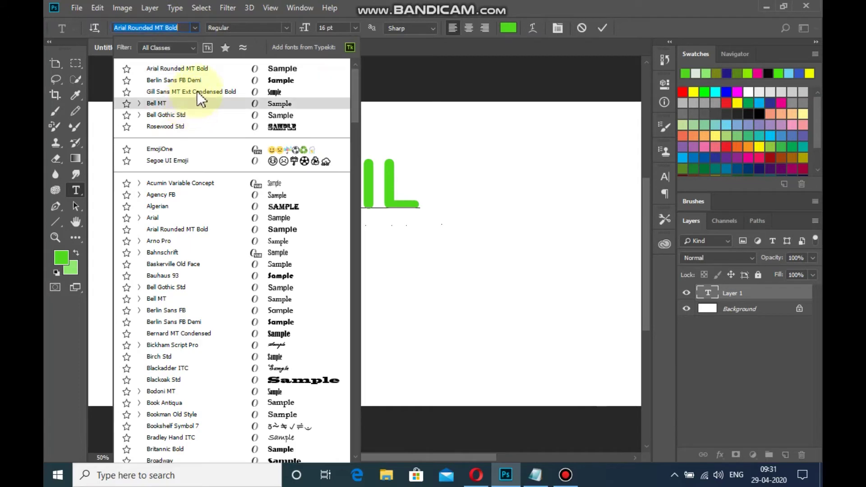
left_click(206, 127)
key("ctrl+a")
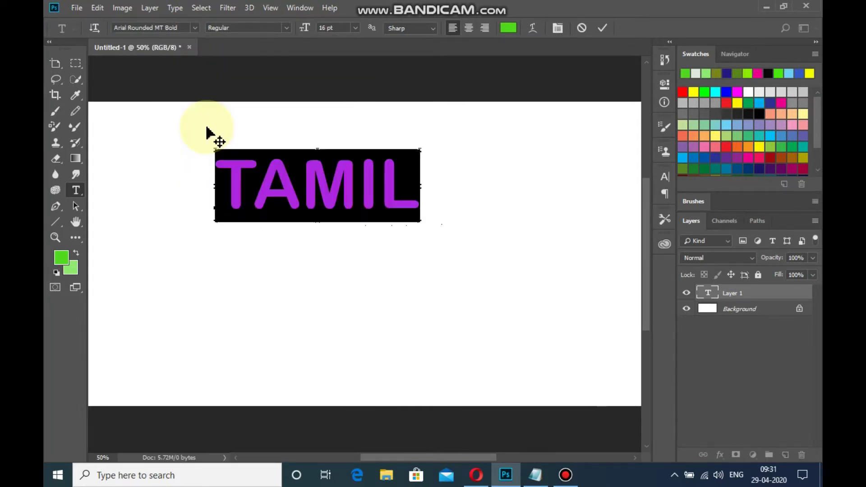
left_click(192, 26)
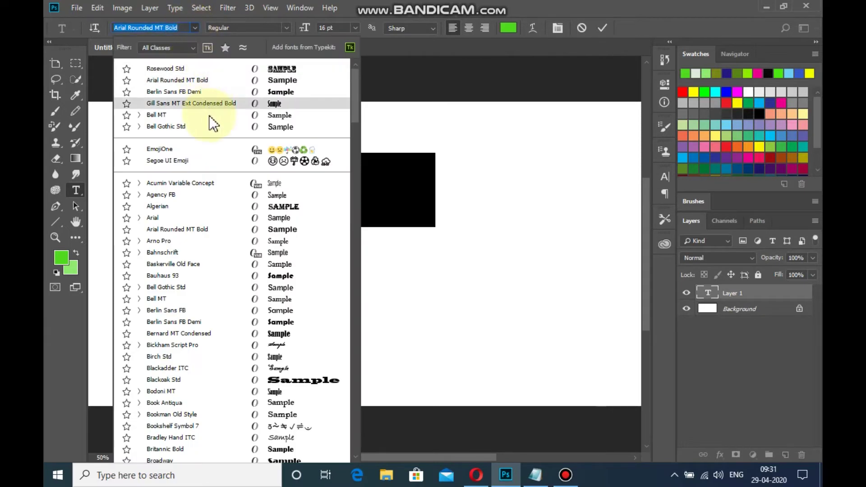
left_click(259, 70)
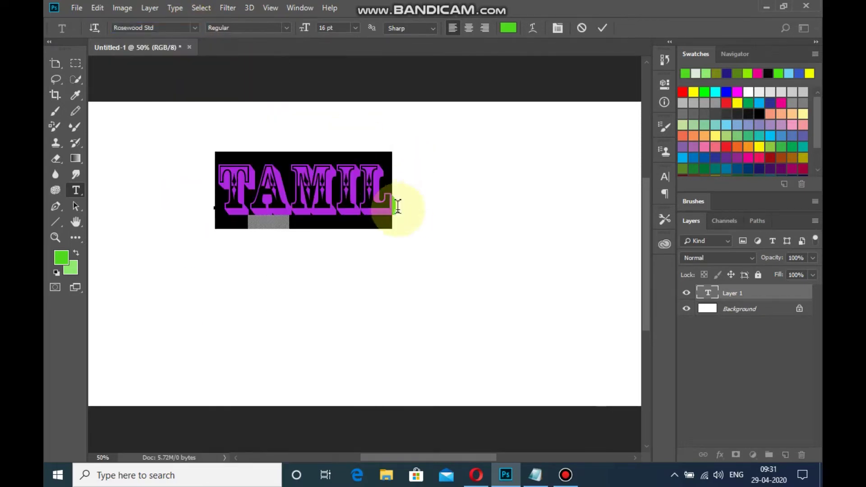
left_click(358, 193)
left_click(401, 195)
Convert the TAMIL text layer to a shape.
left_click(744, 292)
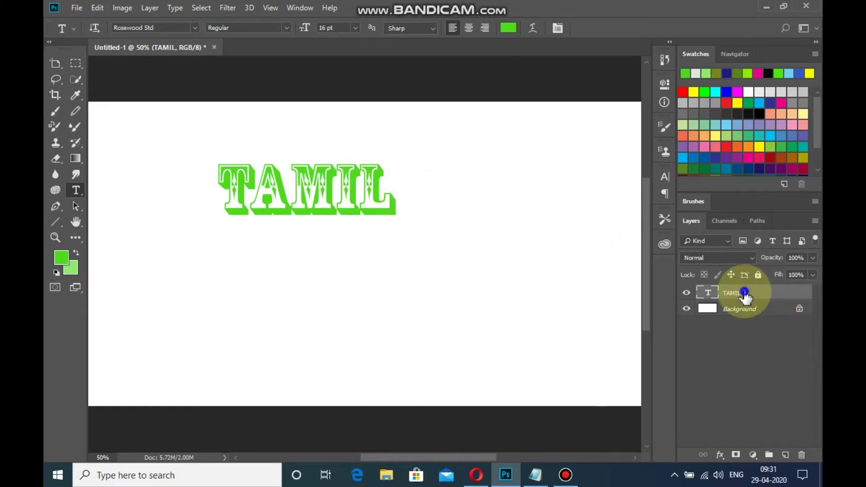
right_click(743, 293)
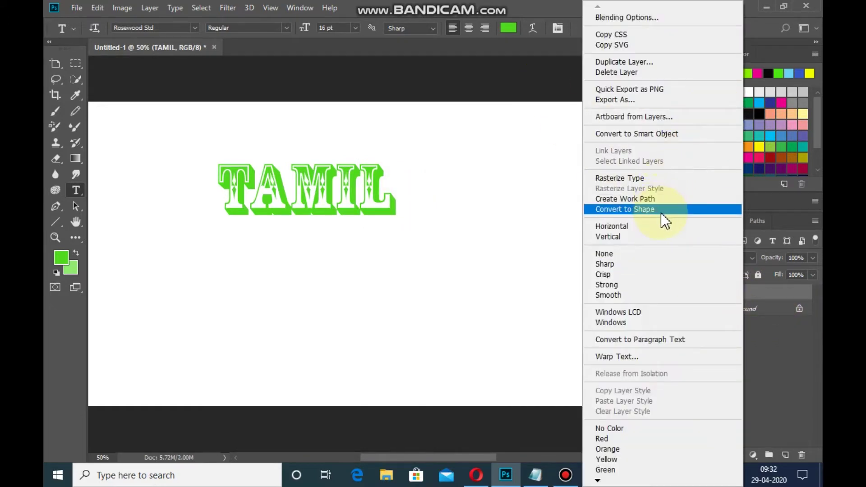
left_click(663, 216)
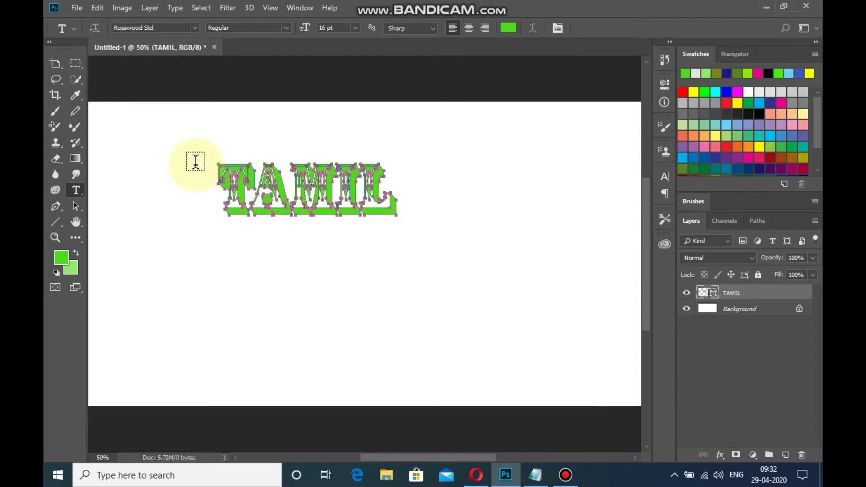
Select the letter T's path and cut it onto its own layer with Shape Layer Via Cut.
left_click(76, 207)
left_click(192, 143)
left_click(232, 173)
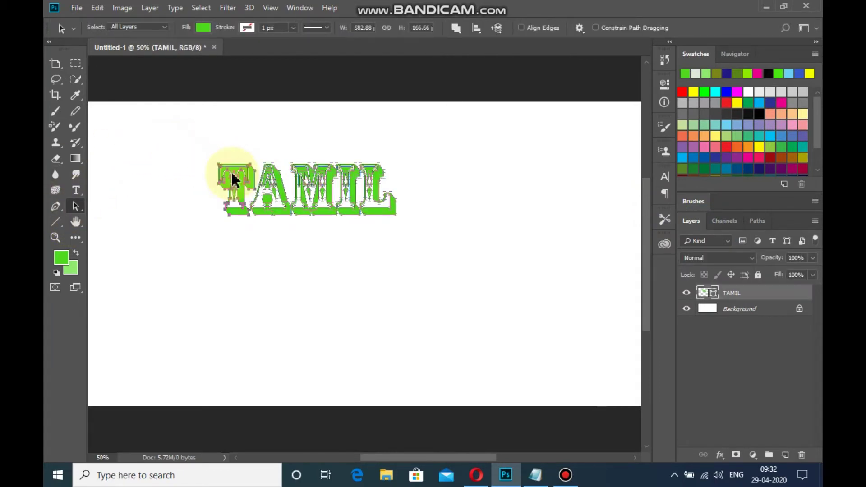
left_click(149, 8)
mouse_move(203, 8)
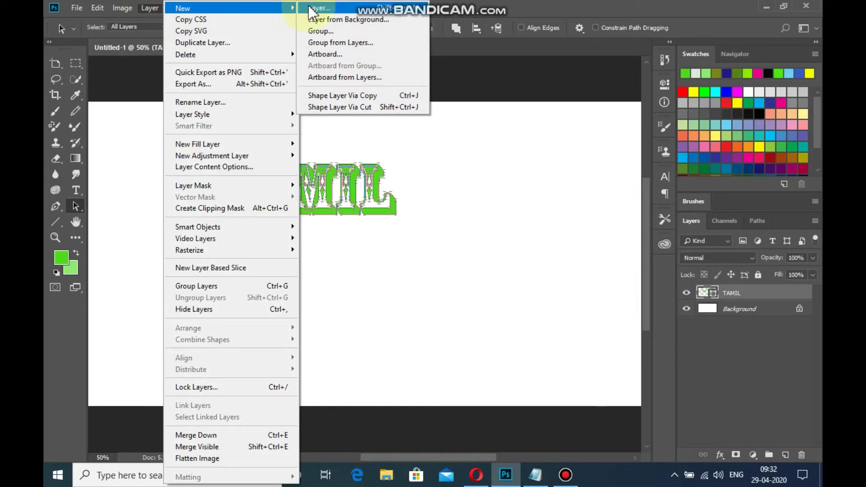
left_click(361, 107)
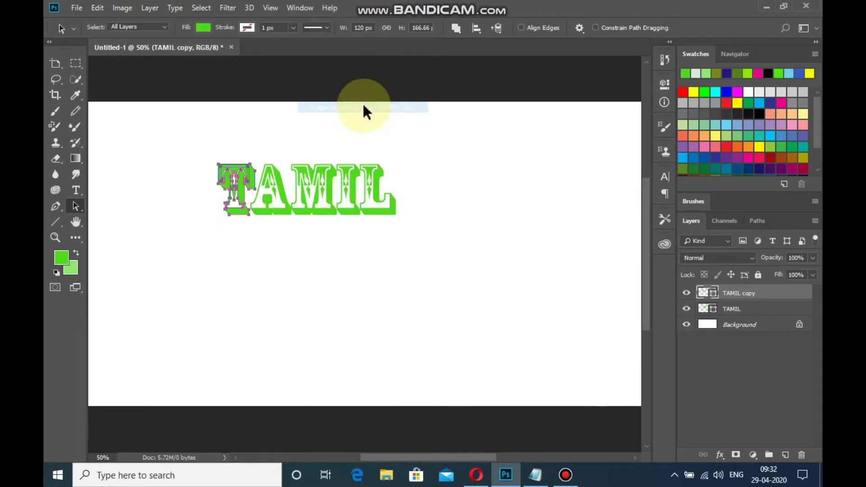
Cut the letters A and M from the TAMIL shape onto separate shape layers.
left_click(272, 175)
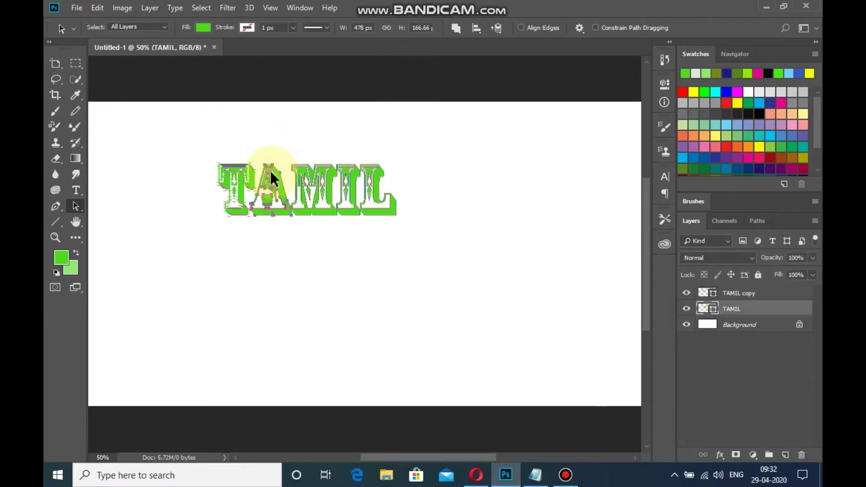
key("ctrl+shift+j")
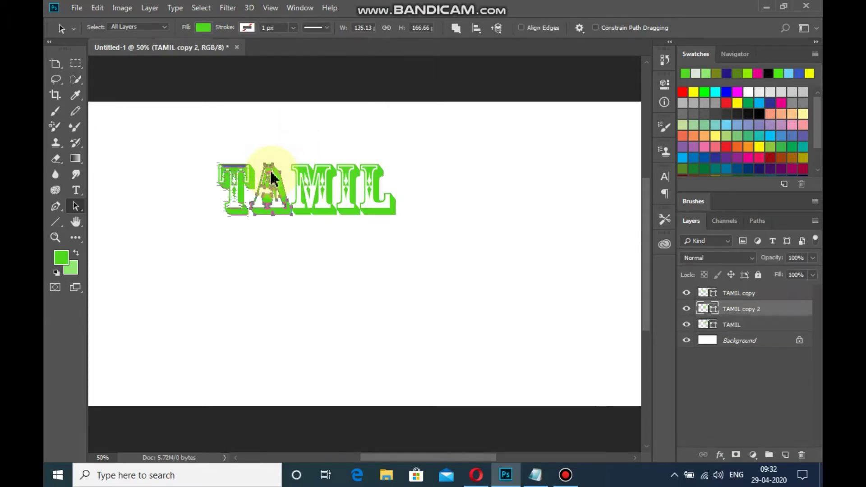
left_click(297, 160)
left_click(305, 176)
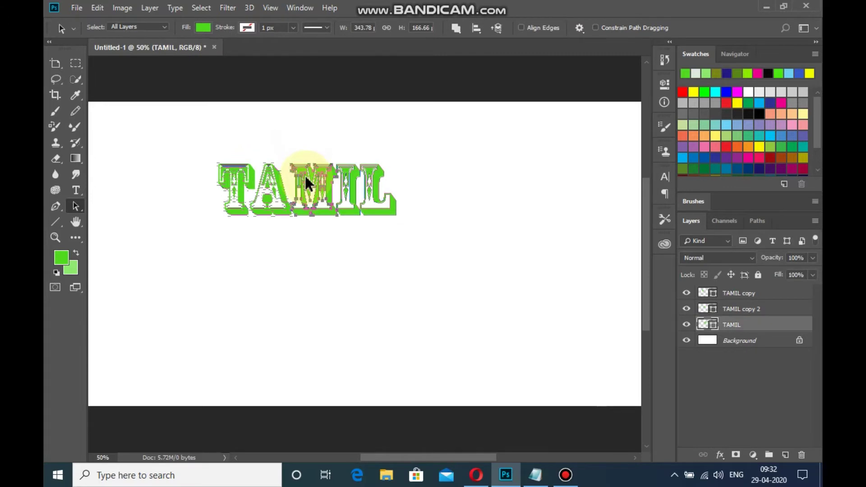
key("ctrl+shift+x")
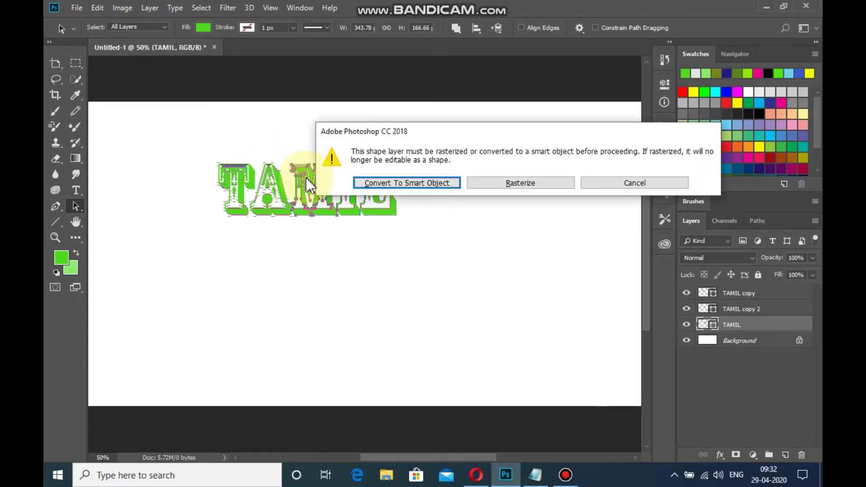
left_click(615, 183)
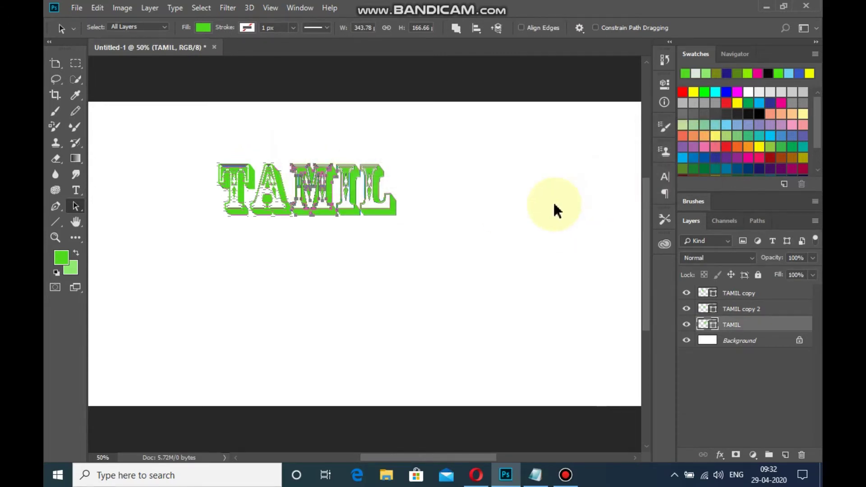
key("ctrl+shift+j")
Cut the letter I from the TAMIL shape onto its own shape layer.
left_click(358, 159)
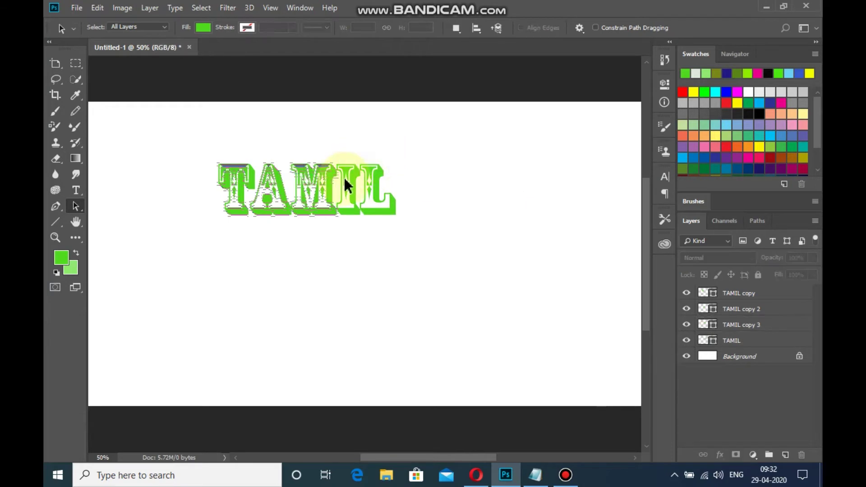
left_click(347, 179)
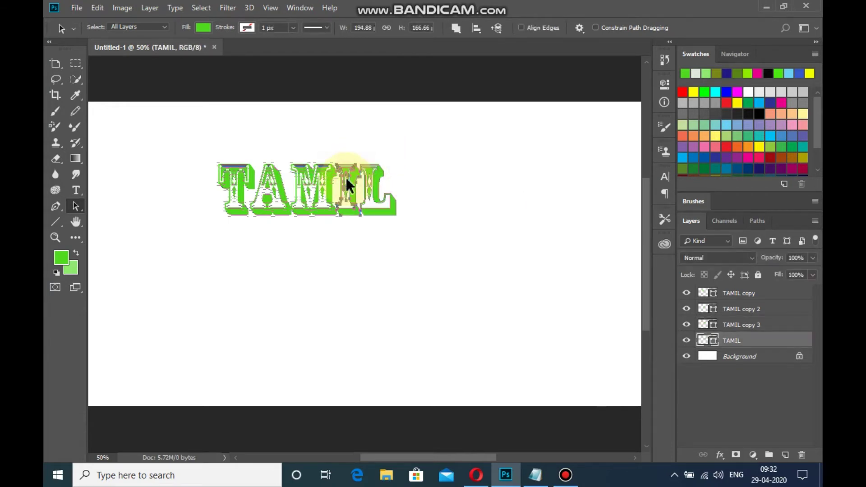
key("ctrl+shift+j")
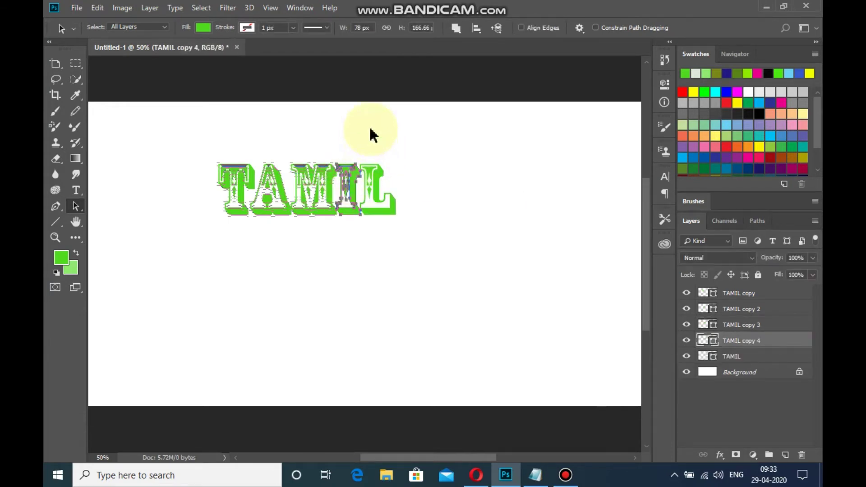
left_click(369, 134)
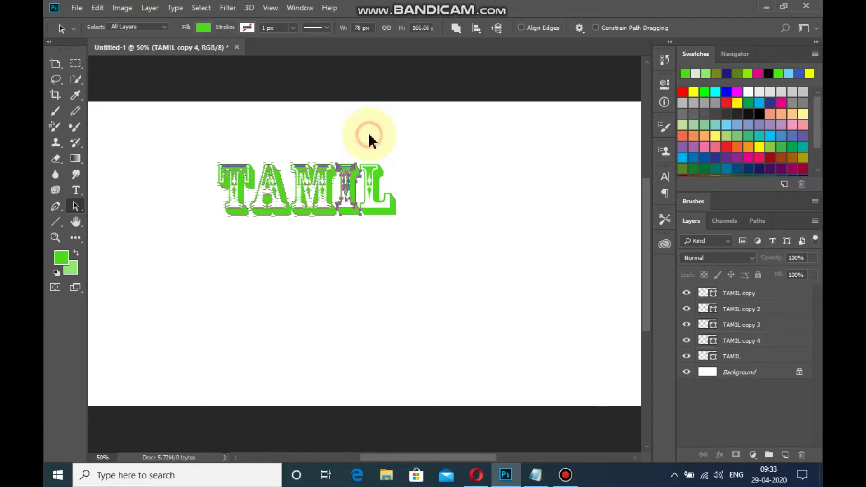
left_click(373, 176)
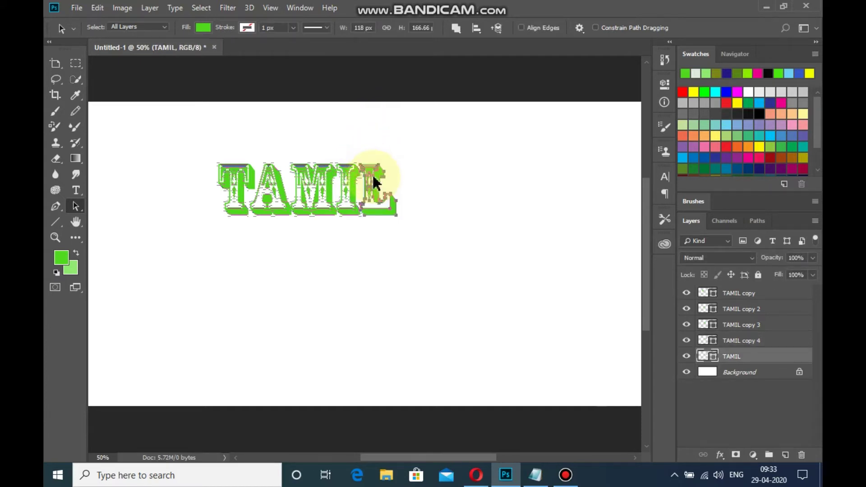
Change the fill colour of the letter T's shape layer to pink #d92066.
left_click(712, 341)
left_click(713, 325)
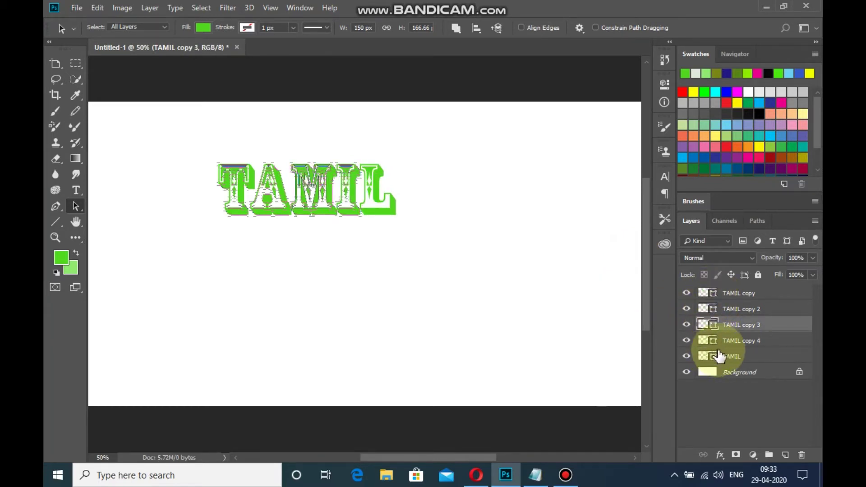
double_click(707, 292)
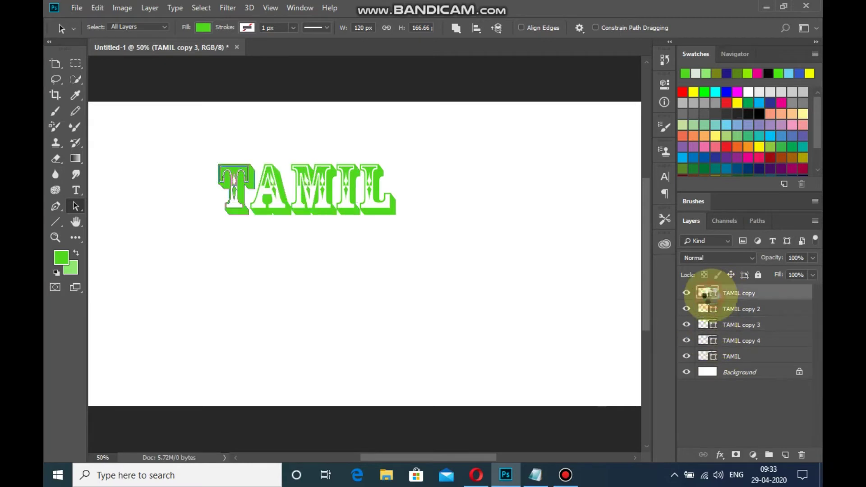
left_click_drag(598, 268, 602, 255)
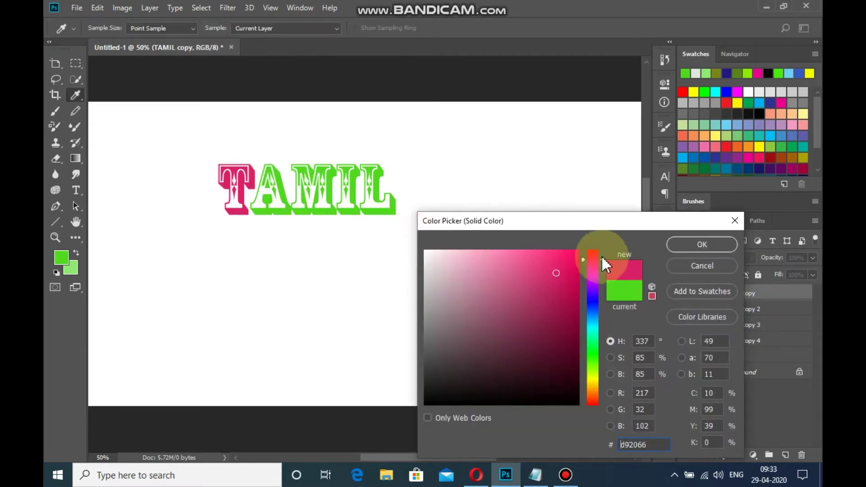
left_click(687, 244)
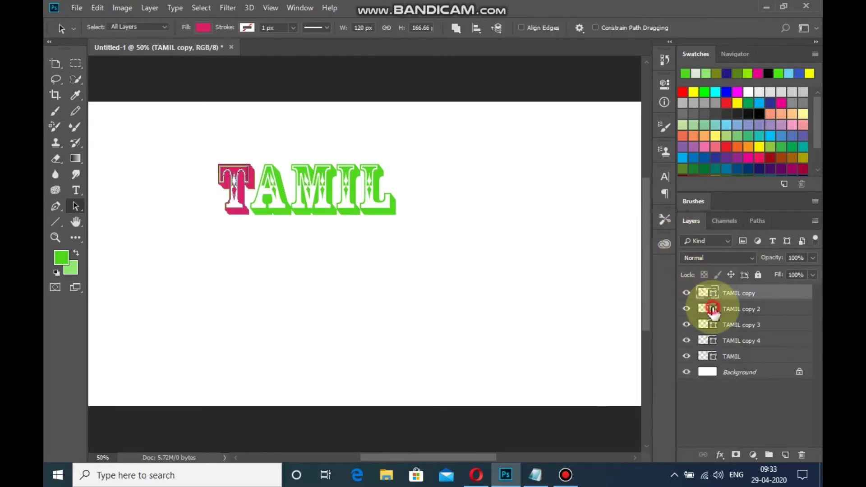
Change the fill colour of the letter A's shape layer to purple #7720d9.
double_click(712, 309)
left_click(593, 288)
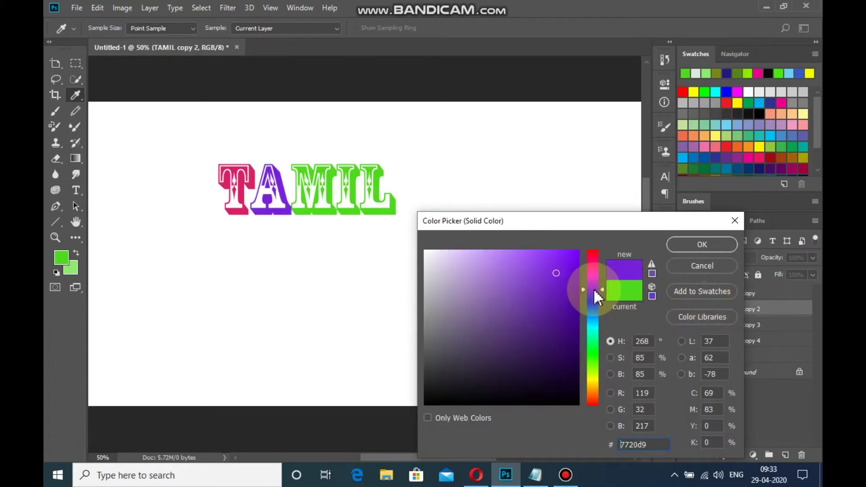
left_click(678, 241)
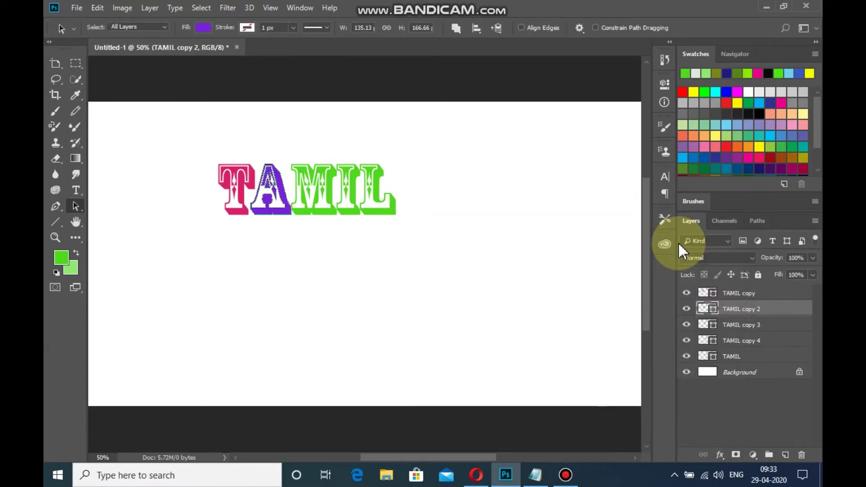
Change the fill colour of the letter M's shape layer to cyan.
double_click(719, 323)
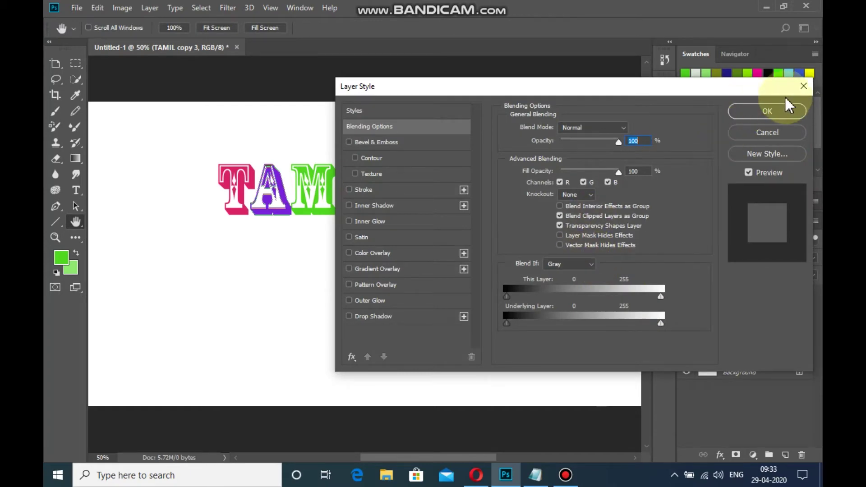
left_click(802, 87)
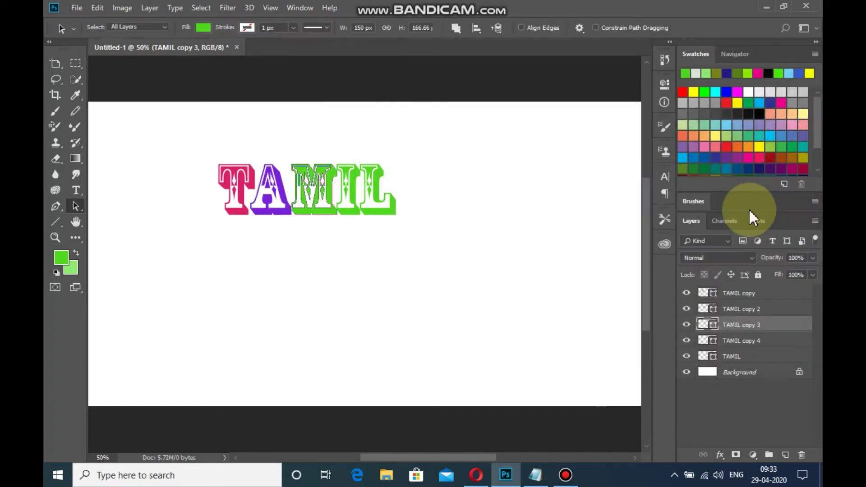
double_click(713, 325)
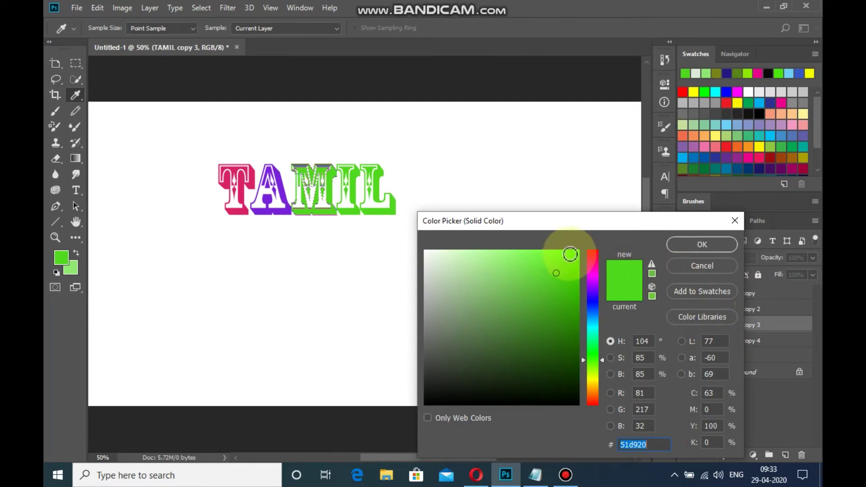
left_click(592, 326)
left_click(680, 243)
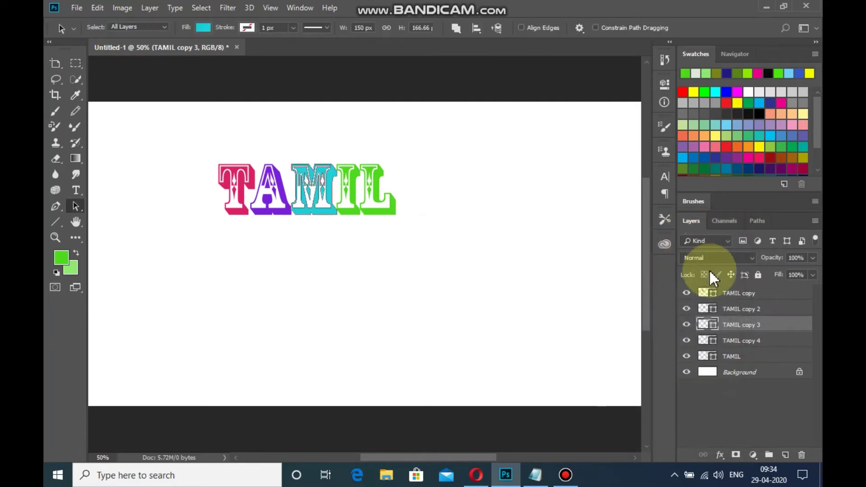
Change the fill colour of the letter I's shape layer to green #25d920 and the letter L's to yellow #d9c520.
double_click(713, 342)
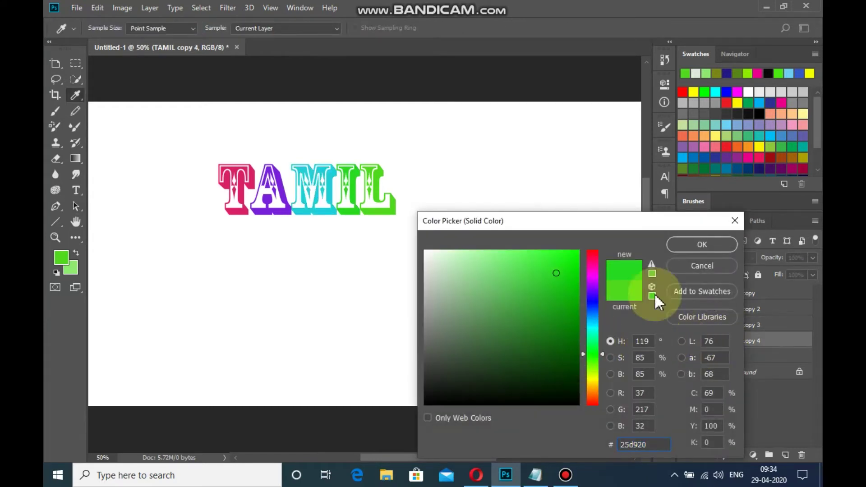
left_click(700, 244)
double_click(712, 357)
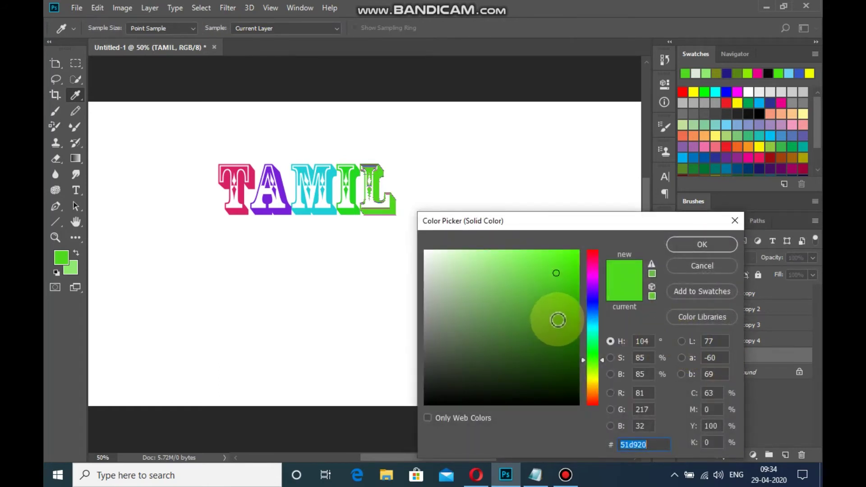
left_click(597, 382)
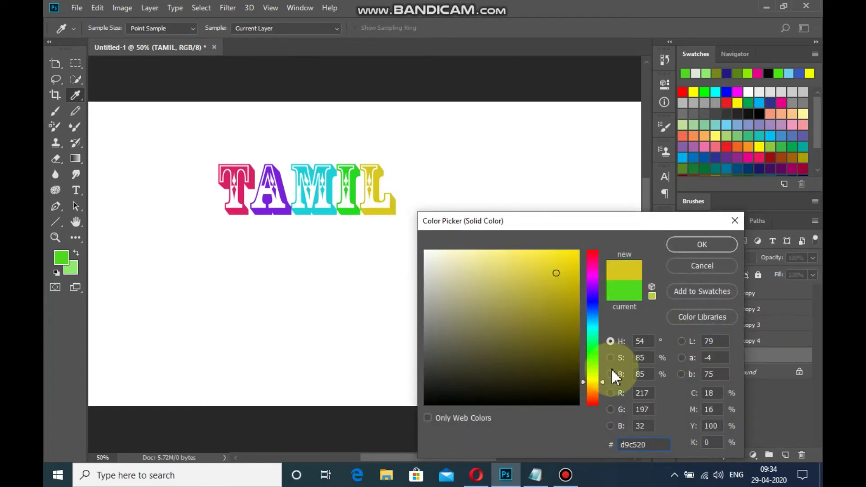
left_click(690, 244)
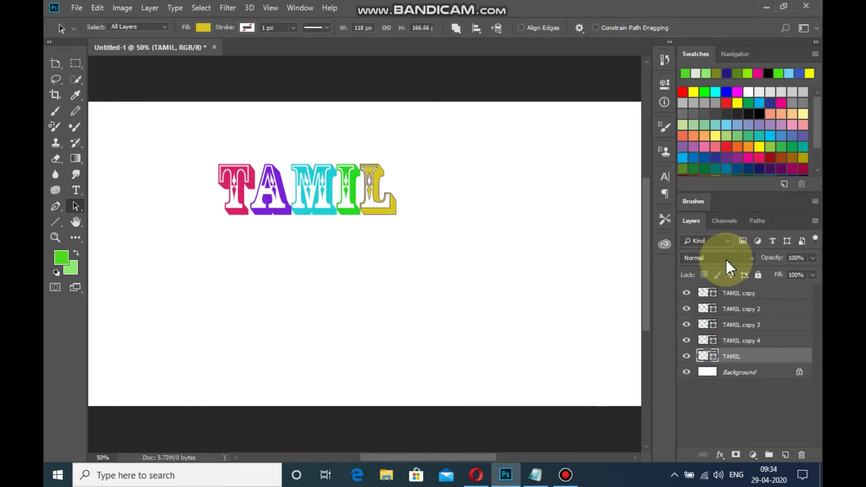
Select all five letter shape layers and set their blend mode to Multiply.
left_click(710, 293)
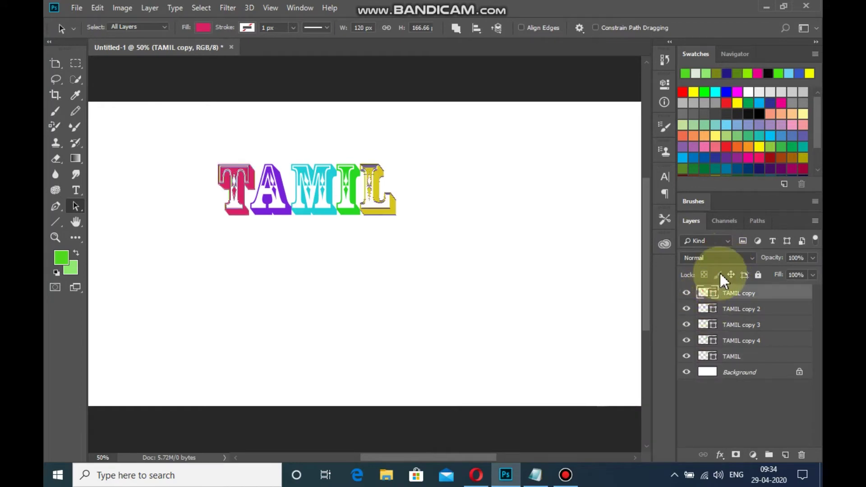
left_click(727, 357, "shift")
left_click(748, 257)
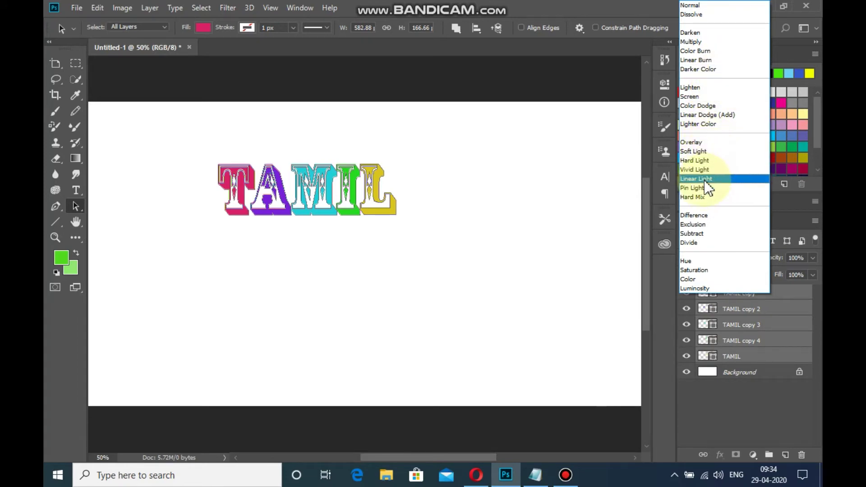
left_click(693, 41)
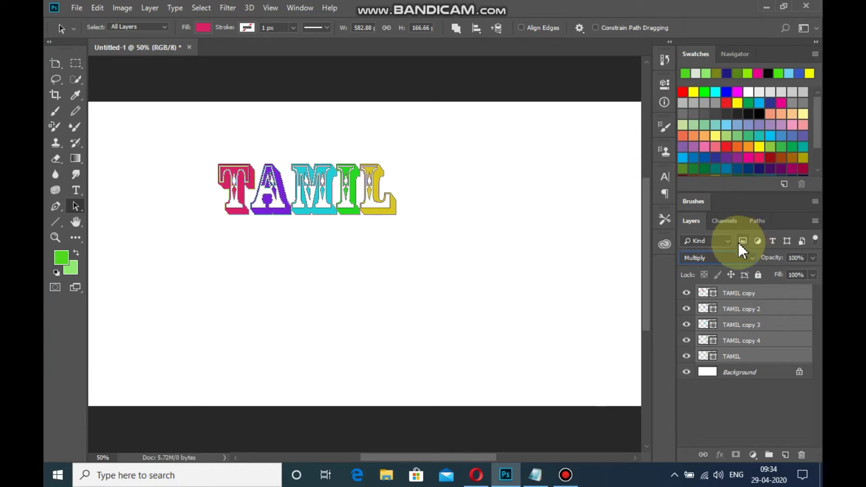
Group the five selected letter layers using the default name and Pass Through mode.
right_click(740, 325)
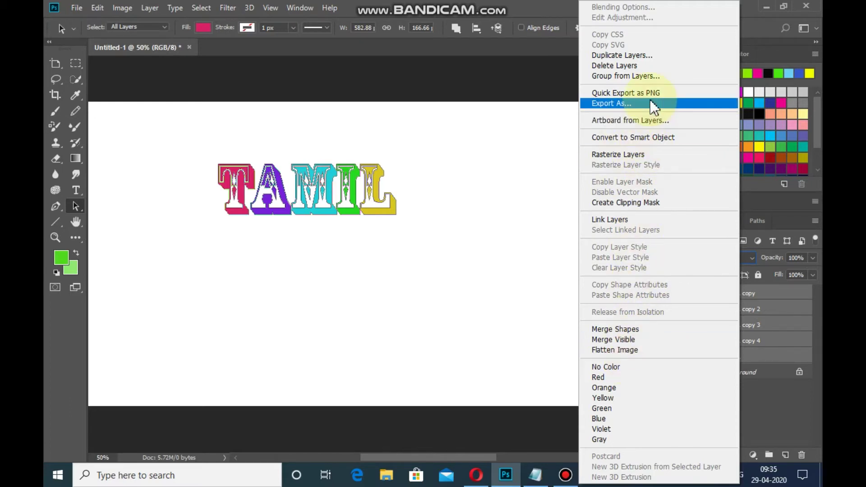
left_click(653, 75)
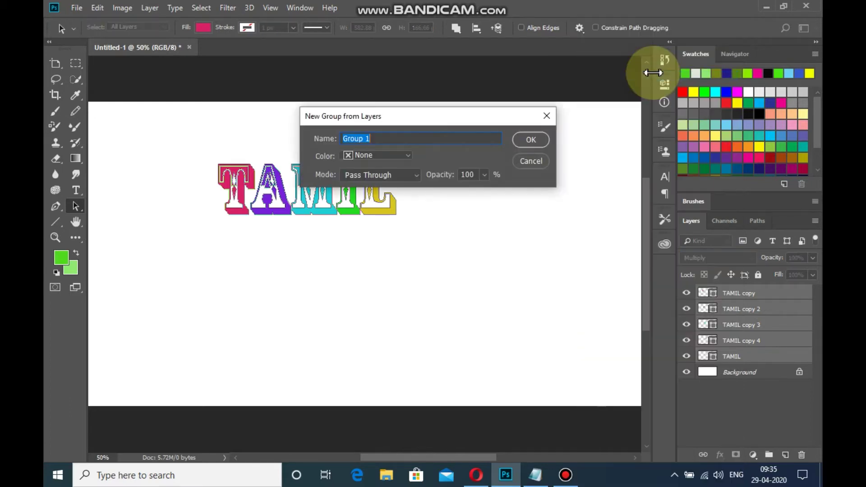
left_click(530, 139)
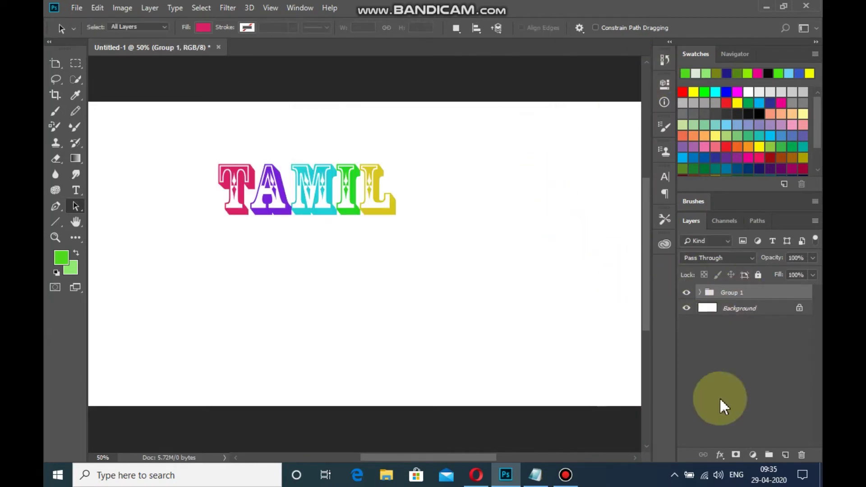
Add a linear Gradient Overlay to the letter group in Overlay blend mode, with the scale at 101%.
left_click(720, 454)
left_click(728, 416)
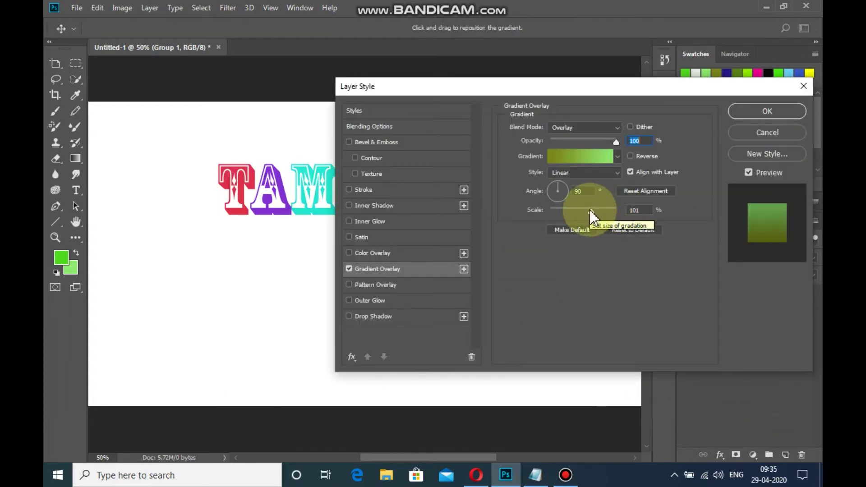
left_click_drag(589, 210, 597, 210)
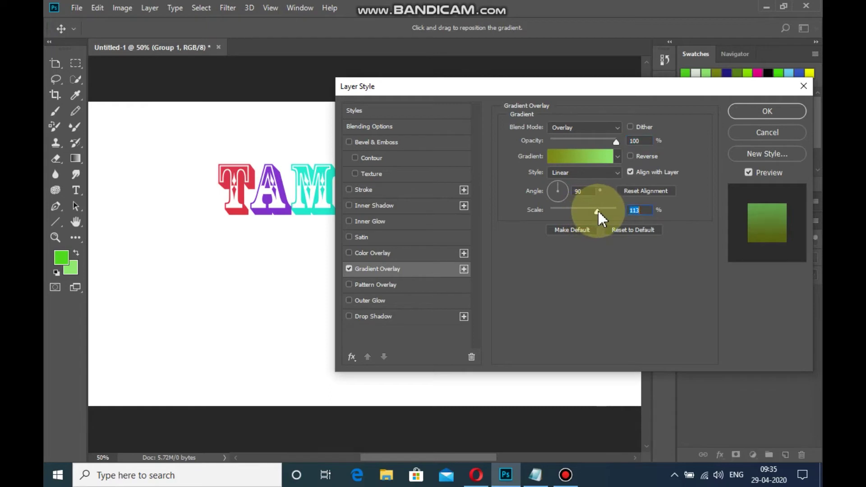
left_click_drag(597, 209, 590, 212)
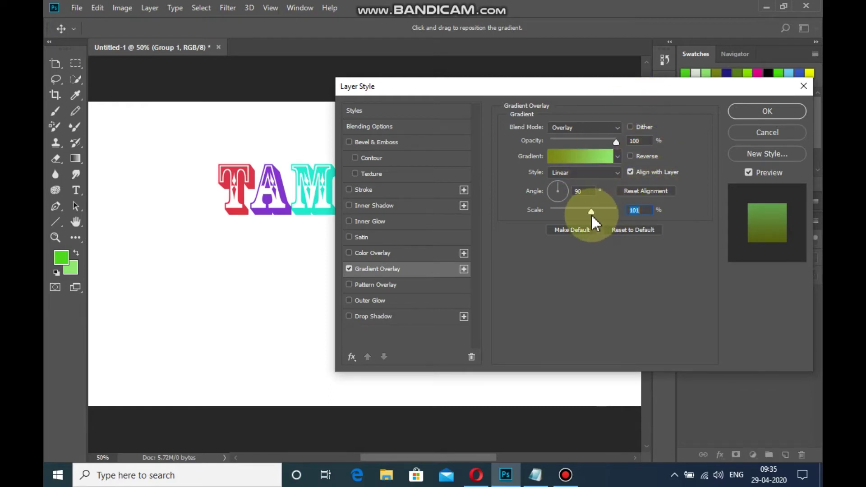
left_click(749, 110)
Move the letter A from beside the T to directly beneath it, starting a vertical column.
left_click(279, 201)
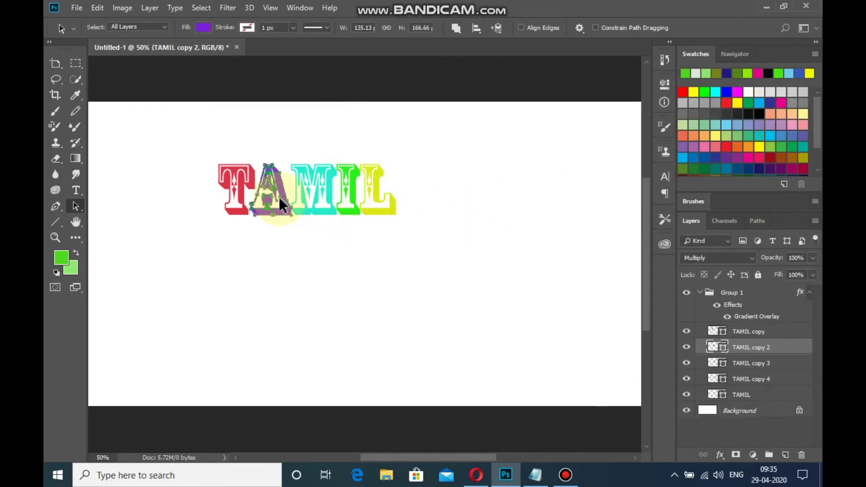
key("Left")
key("Left")
key("Left")
key("Left")
key("Left")
key("Left")
key("Left")
key("Left")
key("Left")
key("Left")
key("Left")
key("Left")
key("Left")
key("Left")
key("Left")
key("Left")
key("Left")
key("Left")
key("Left")
key("Left")
key("Left")
key("Left")
key("Left")
key("Left")
key("Left")
key("Left")
key("Left")
key("Left")
key("Left")
key("Left")
key("Left")
key("Left")
key("Left")
key("Left")
key("Left")
key("Left")
key("Left")
key("Left")
key("Left")
key("Left")
key("Left")
key("Left")
key("Left")
key("Left")
key("Left")
key("Left")
key("Left")
key("Left")
key("Left")
key("Left")
key("Left")
key("Left")
key("Left")
key("Left")
key("Down")
key("Down")
key("Down")
key("Down")
key("Down")
key("Down")
key("Down")
key("Down")
key("Down")
key("Down")
key("Down")
key("Down")
key("Down")
key("Down")
key("Down")
key("Down")
key("Down")
key("Down")
key("Down")
key("Down")
key("Down")
key("Down")
key("Down")
key("Down")
key("Down")
key("Down")
left_click_drag(235, 206, 233, 242)
Stack the letters M, I and L in order beneath the A, slightly overlapping, to complete the vertical word.
left_click(316, 182)
left_click_drag(316, 182, 238, 266)
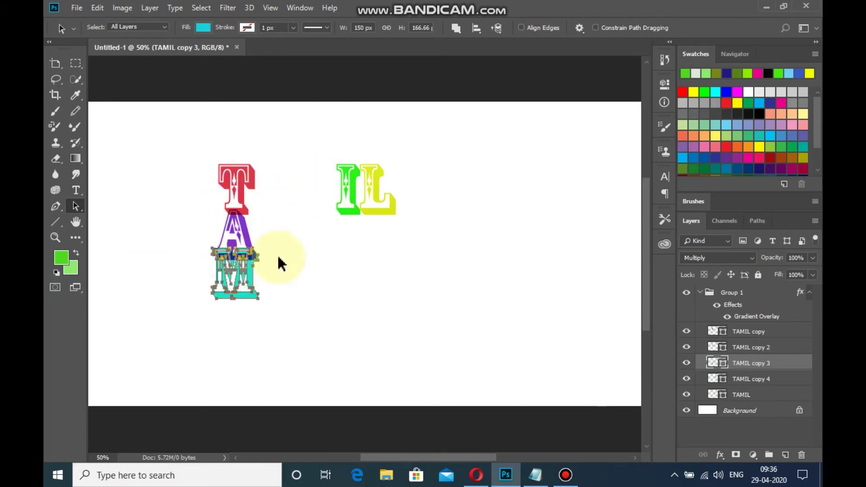
left_click_drag(343, 181, 235, 308)
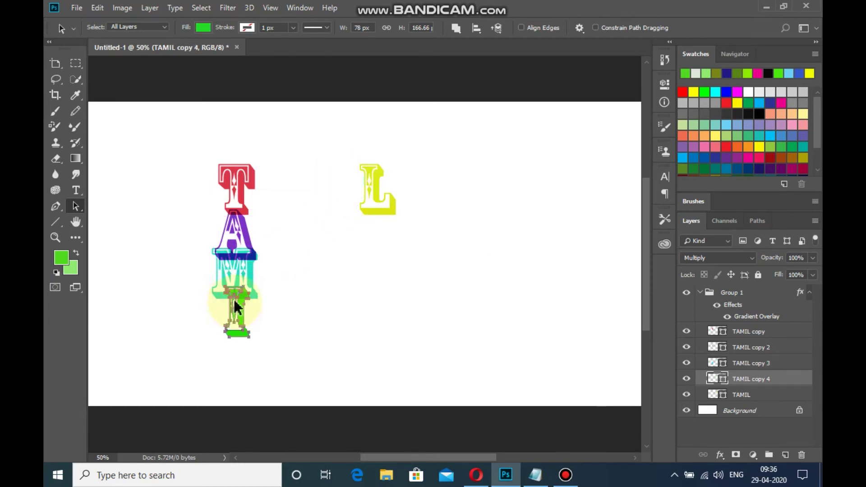
left_click_drag(374, 193, 233, 341)
left_click(305, 297)
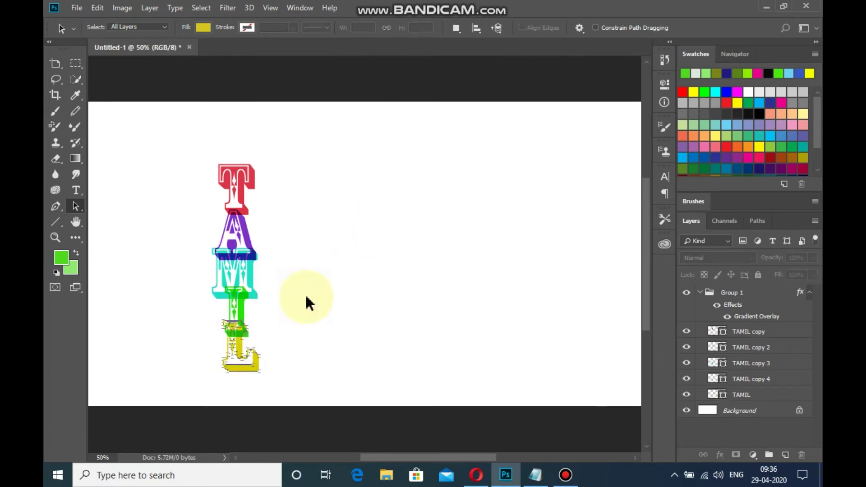
left_click(242, 360)
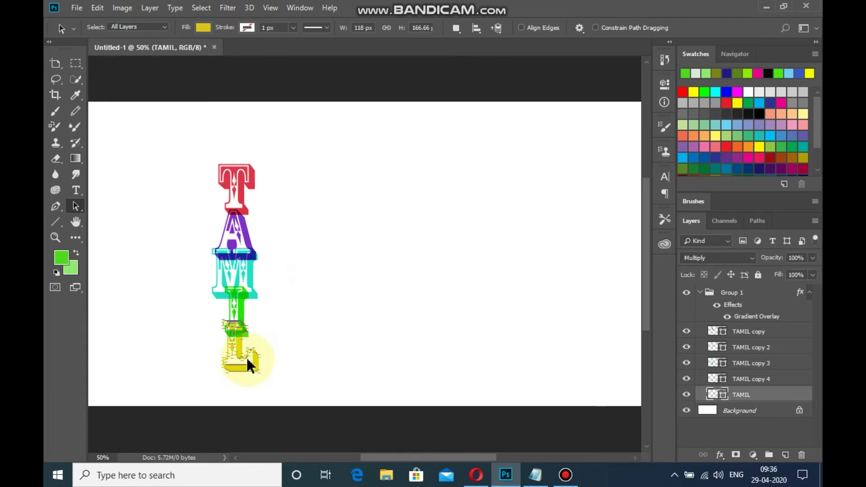
double_click(759, 293)
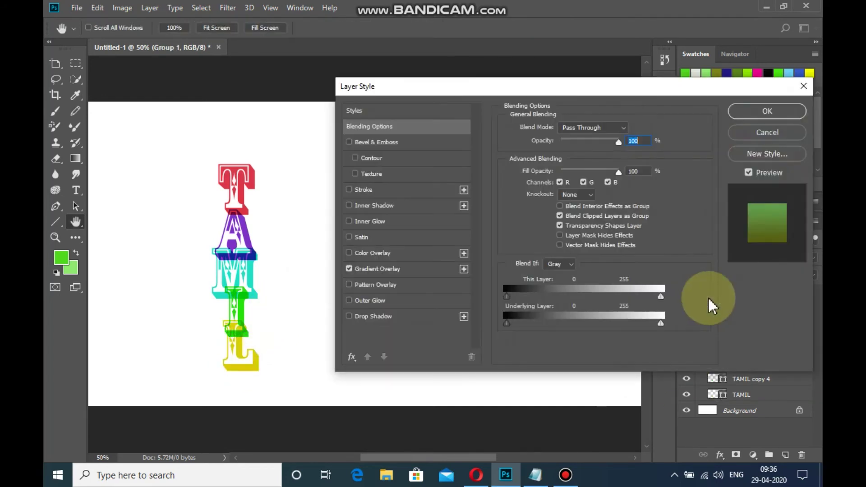
left_click(767, 112)
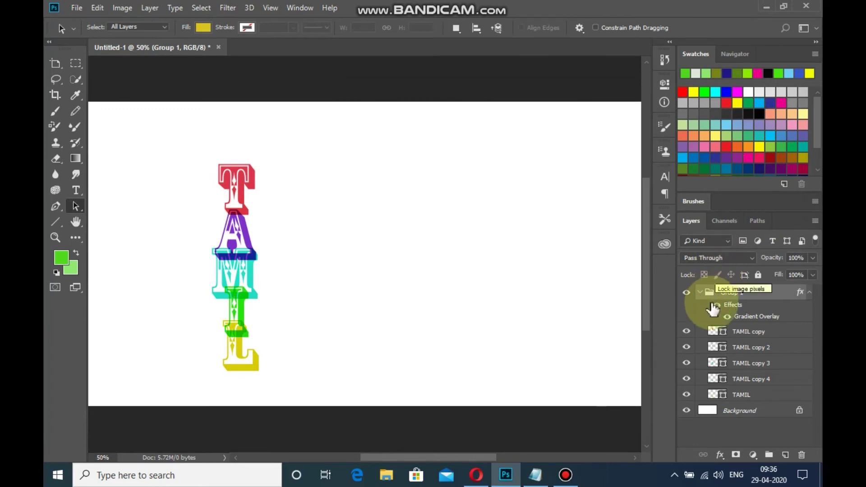
Add a Drop Shadow to the letter group with the spread reduced to 10%.
left_click(700, 292)
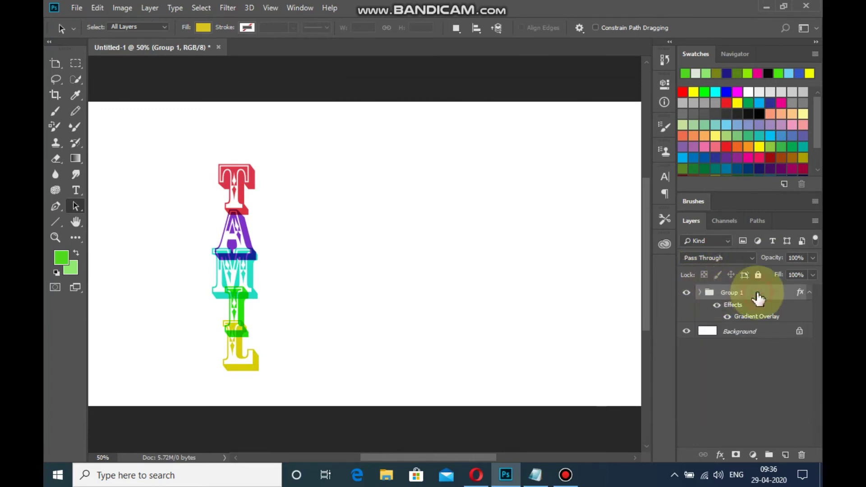
left_click(720, 455)
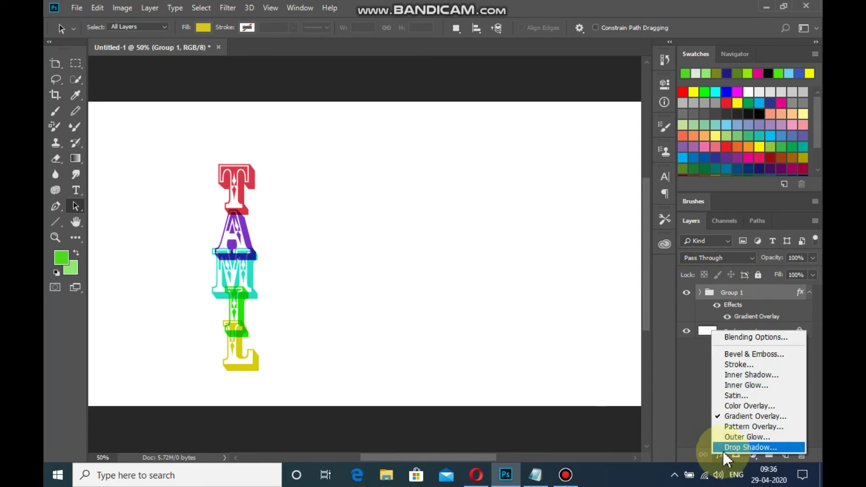
left_click(727, 447)
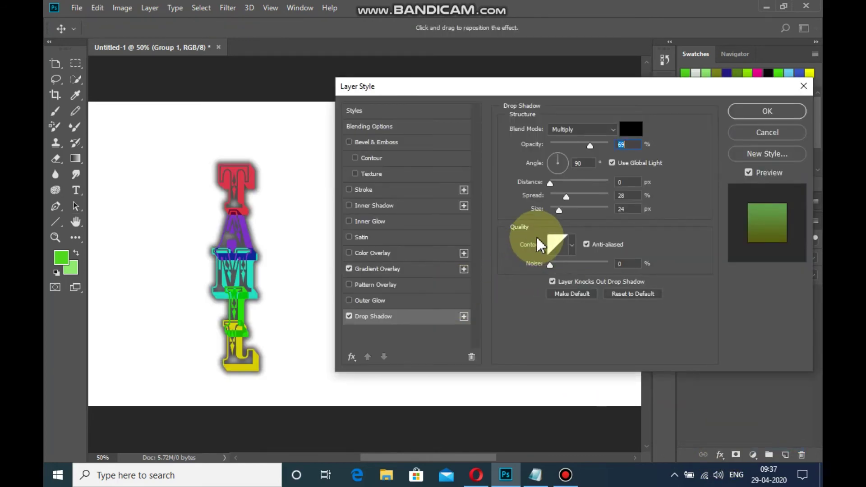
mouse_move(567, 198)
left_mouse_down()
mouse_move(544, 197)
mouse_move(552, 198)
left_mouse_up()
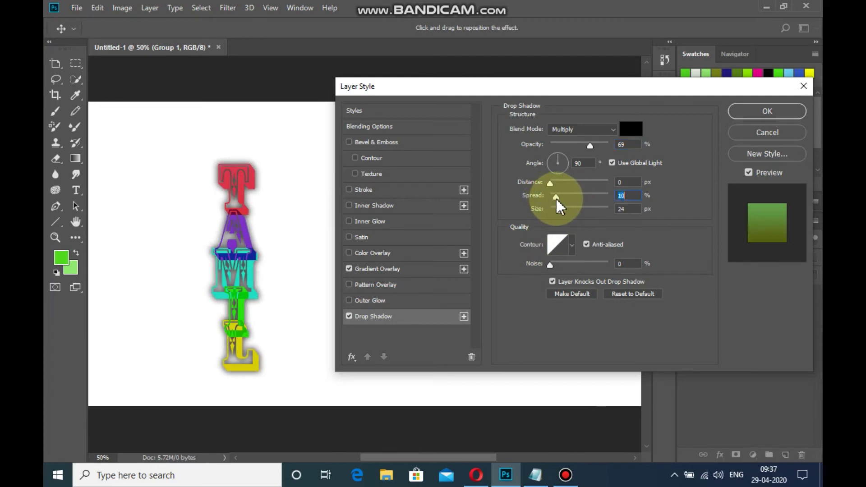
left_click(762, 113)
Move the letter T straight up to make room above the A.
left_click(237, 181)
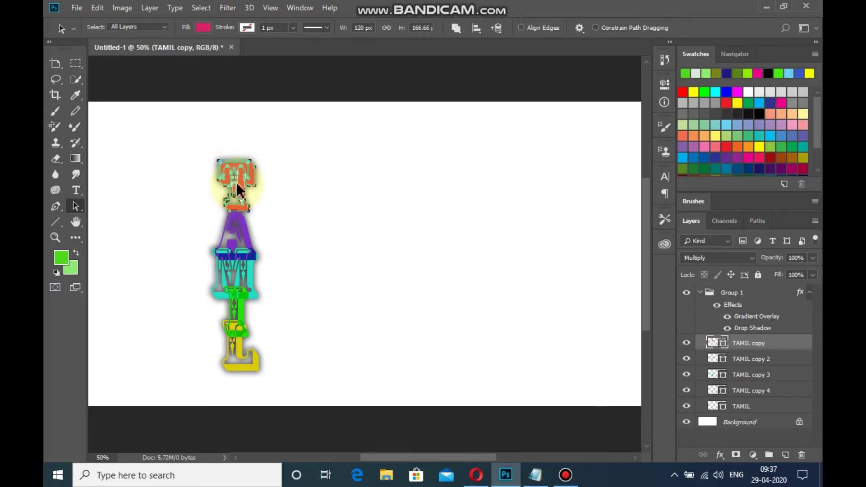
key("shift+Up")
key("shift+Up")
key("shift+Up")
key("shift+Up")
key("shift+Up")
key("shift+Up")
key("shift+Up")
key("shift+Up")
key("shift+Up")
key("shift+Up")
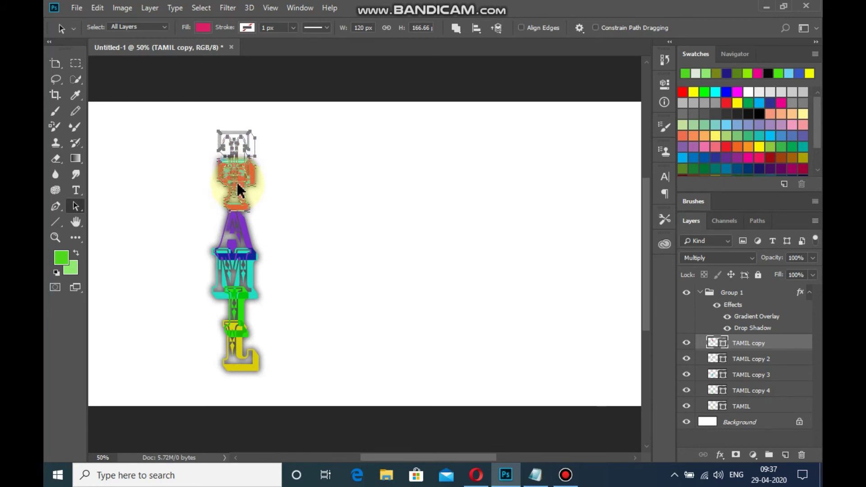
Move the letter A straight up until it sits just below the T without overlapping the M.
left_click(233, 219)
key("shift+Up")
key("shift+Up")
key("shift+Up")
key("shift+Up")
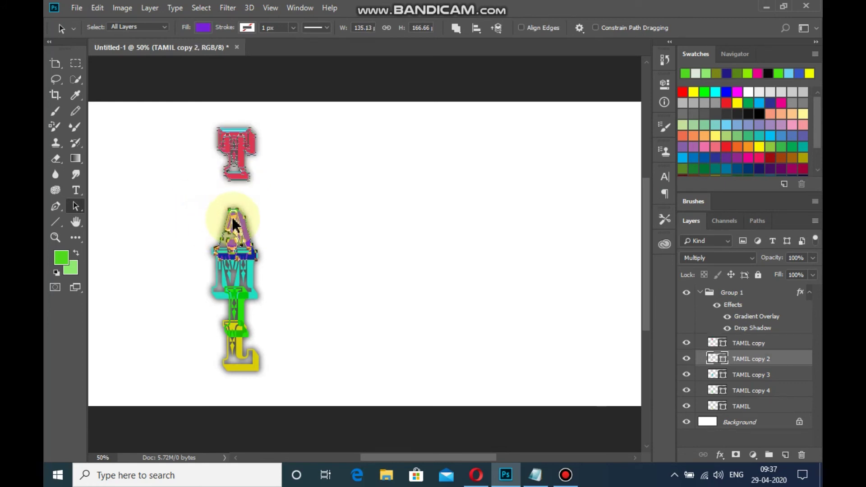
key("shift+Up")
key("shift+Up")
key("shift+Up")
key("shift+Up")
key("shift+Up")
key("shift+Up")
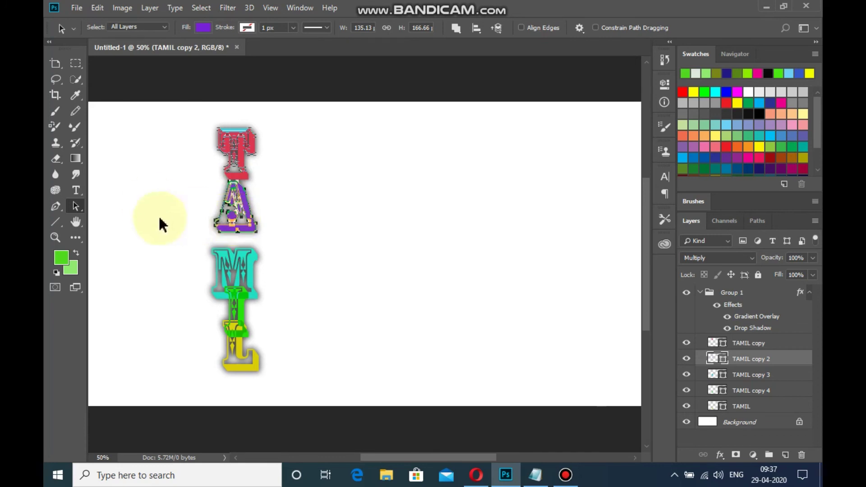
Move the letter M straight up until it sits just below the A.
left_click(244, 264)
key("shift+Up")
key("shift+Up")
key("shift+Up")
key("shift+Up")
key("shift+Up")
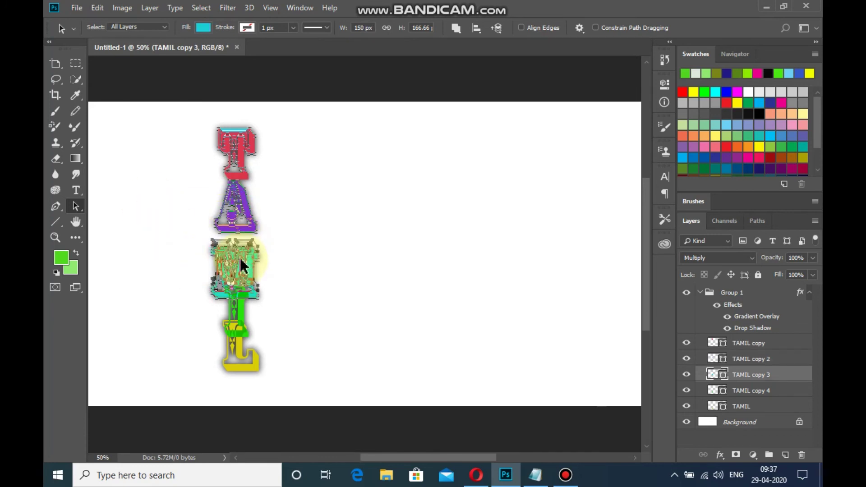
Move the letter I straight up to just below the M, and shift the L slightly down beneath it.
left_click(238, 314)
key("shift+Up")
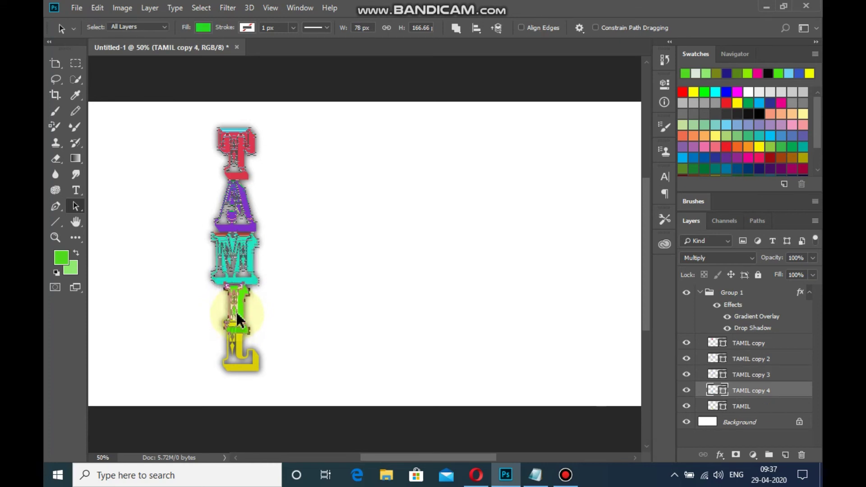
left_click(239, 359)
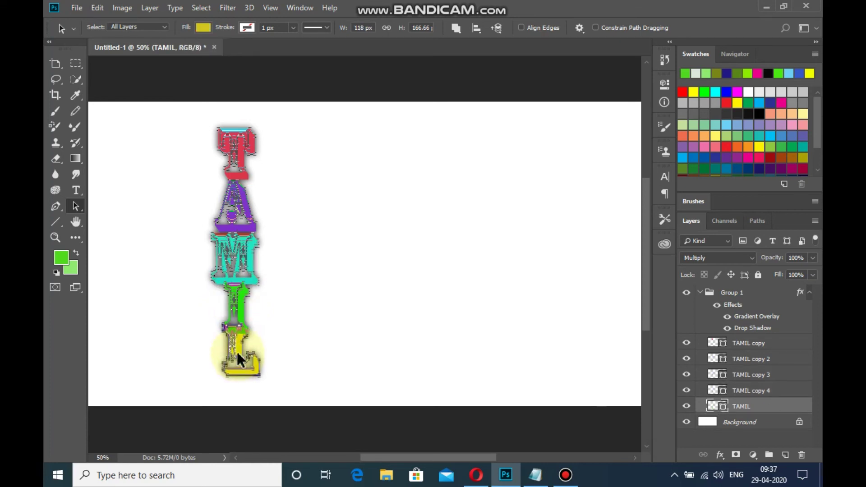
left_click(299, 315)
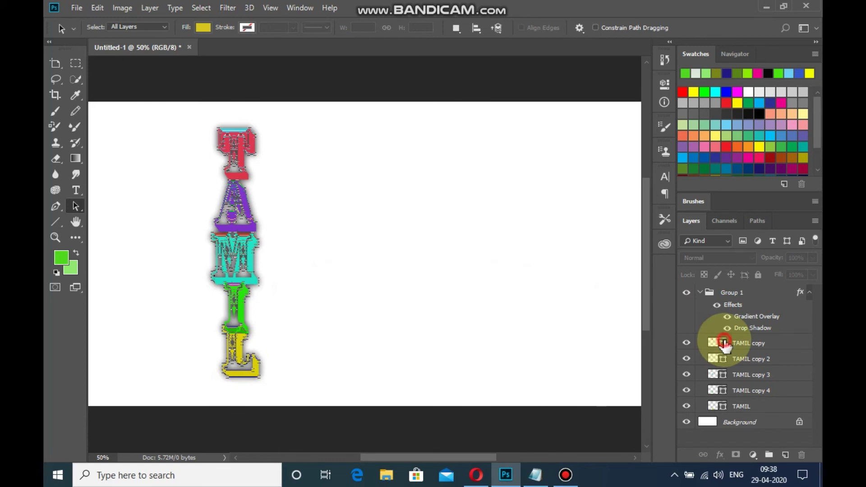
left_click(724, 345)
left_click(752, 298)
right_click(536, 234)
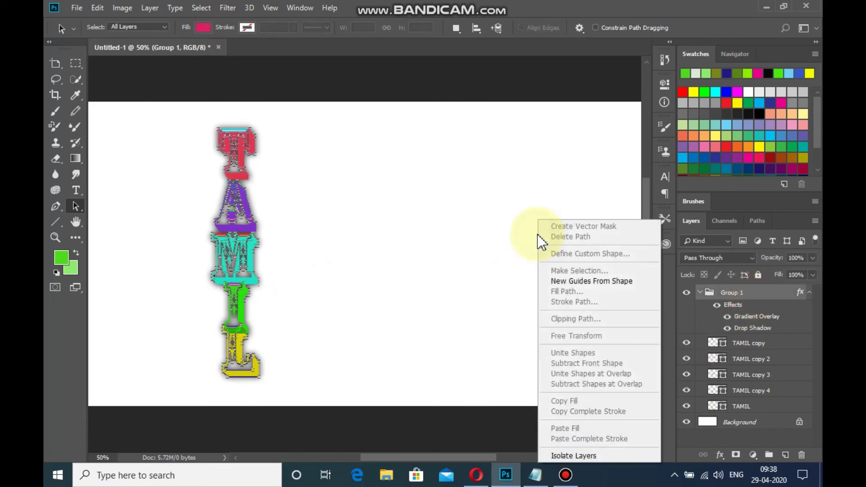
left_click(520, 249)
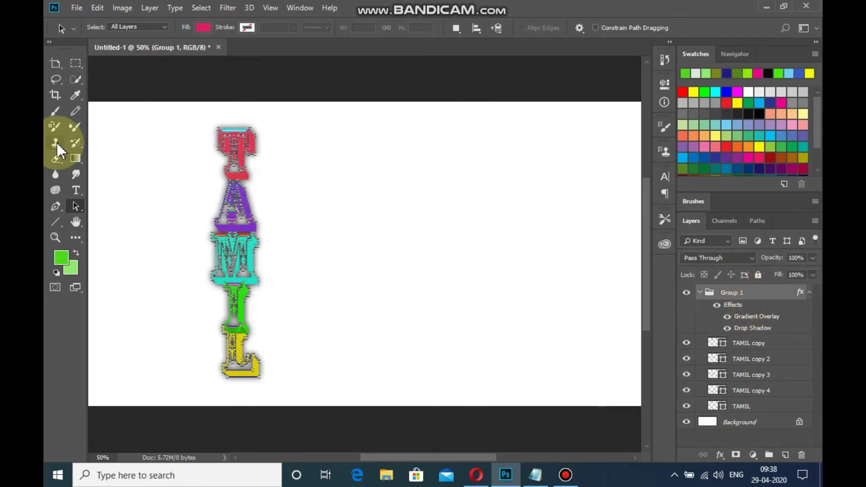
Switch to the Hand tool and make the TAMIL copy layer active to clear the path outlines from the letters.
left_click(75, 221)
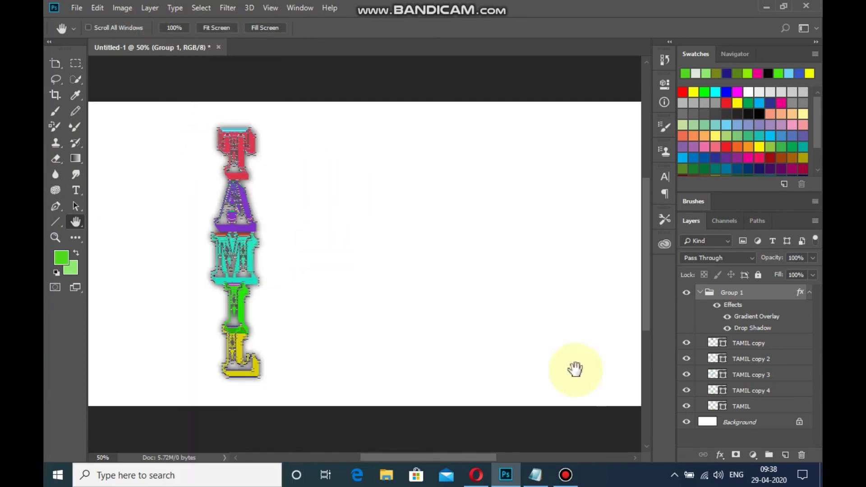
left_click(700, 293)
left_click(699, 293)
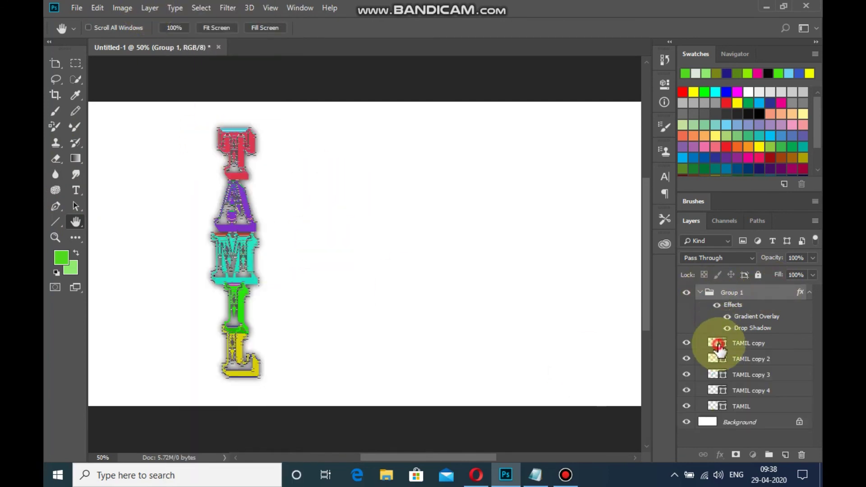
double_click(716, 343)
left_click(734, 219)
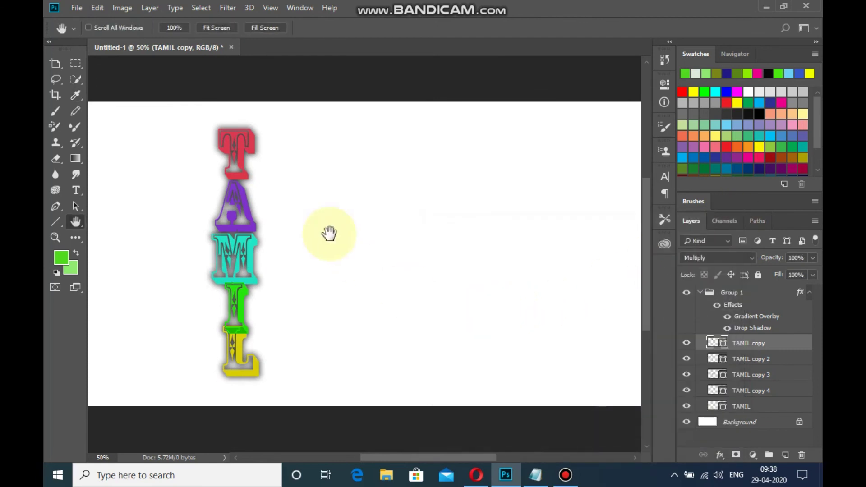